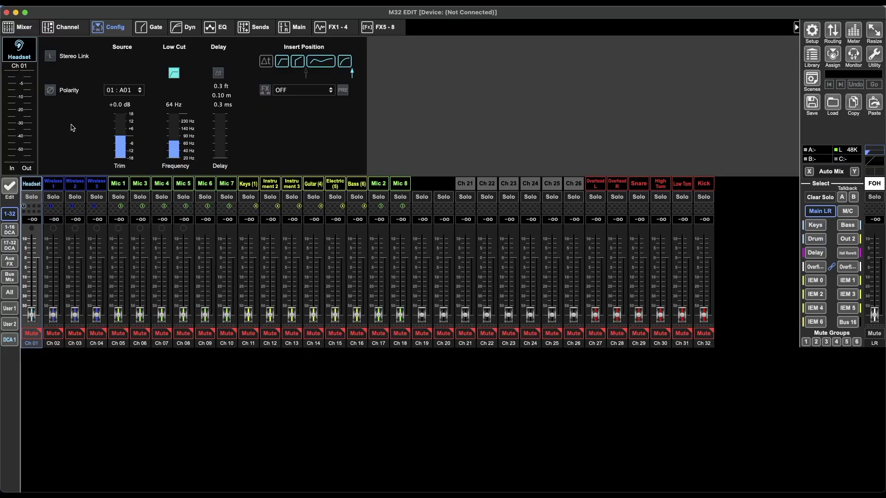
# View the channel overview and the icon choices for the Headset channel.
pyautogui.click(66, 30)
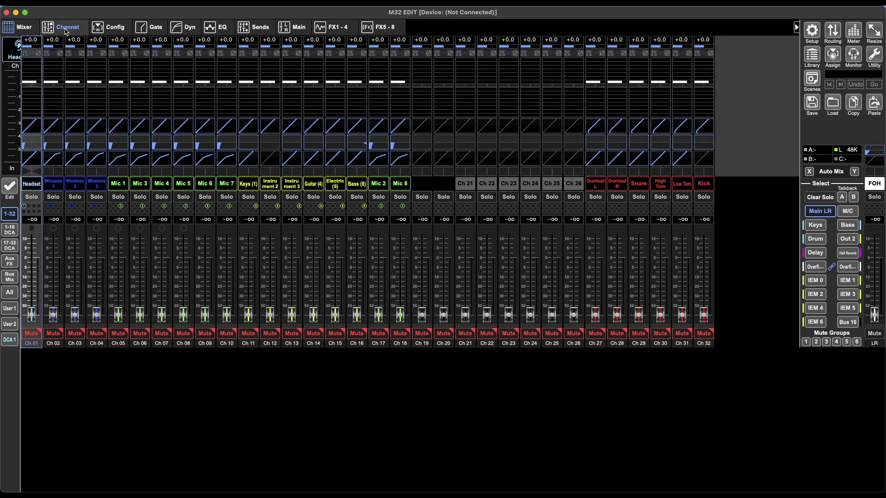
pyautogui.click(127, 26)
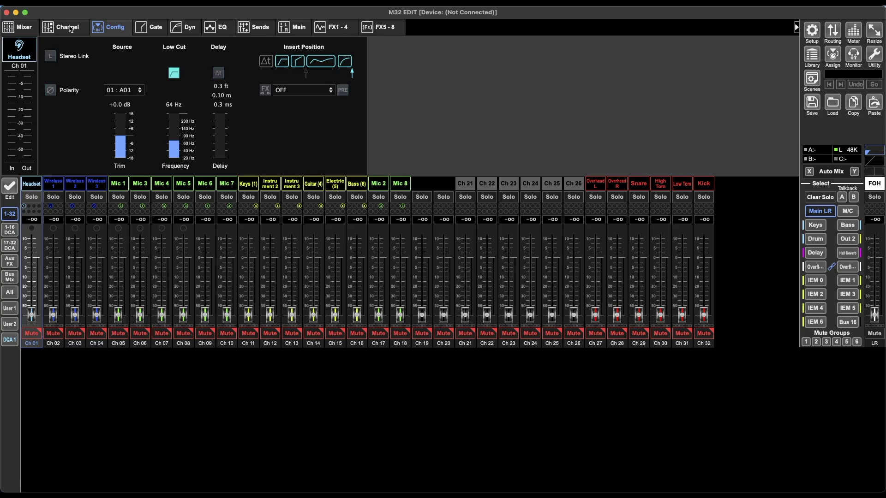
pyautogui.click(14, 54)
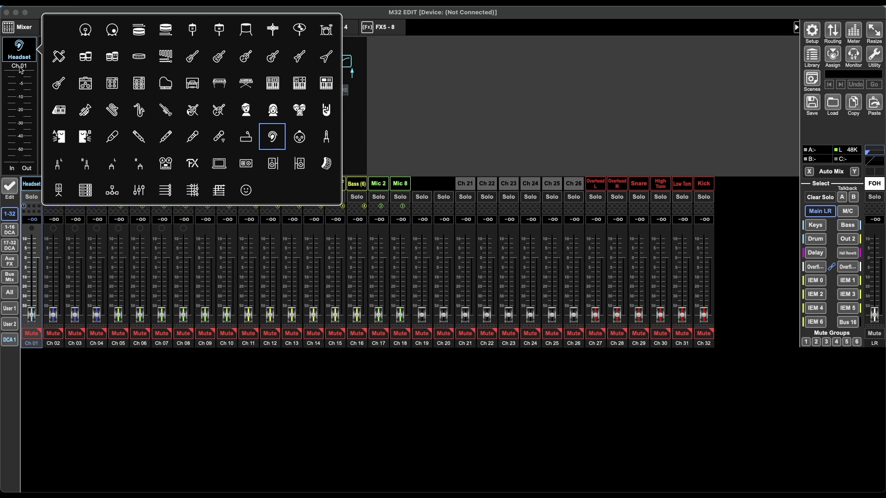
pyautogui.click(22, 126)
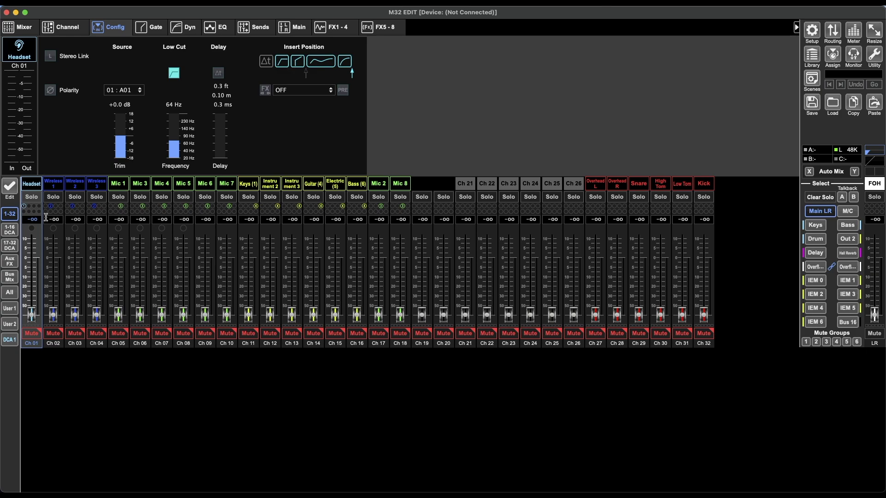
# View the configuration of the Wireless 1 channel and return to the Headset channel.
pyautogui.click(51, 187)
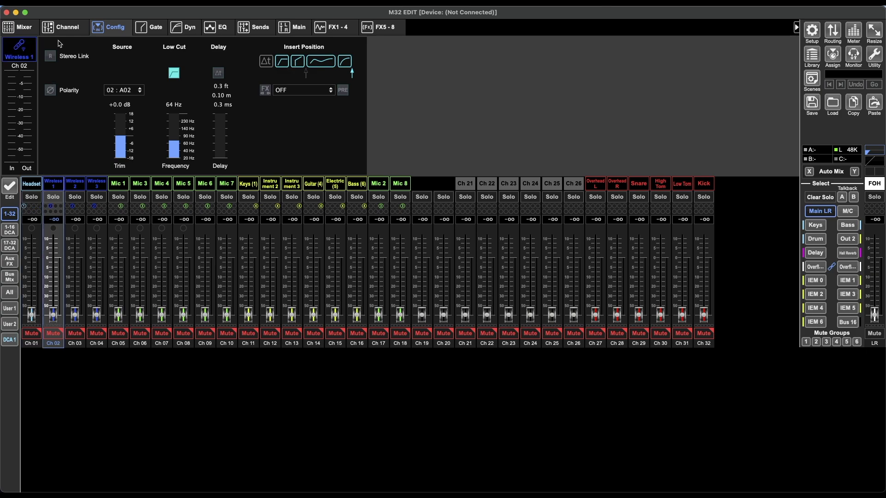
pyautogui.click(32, 185)
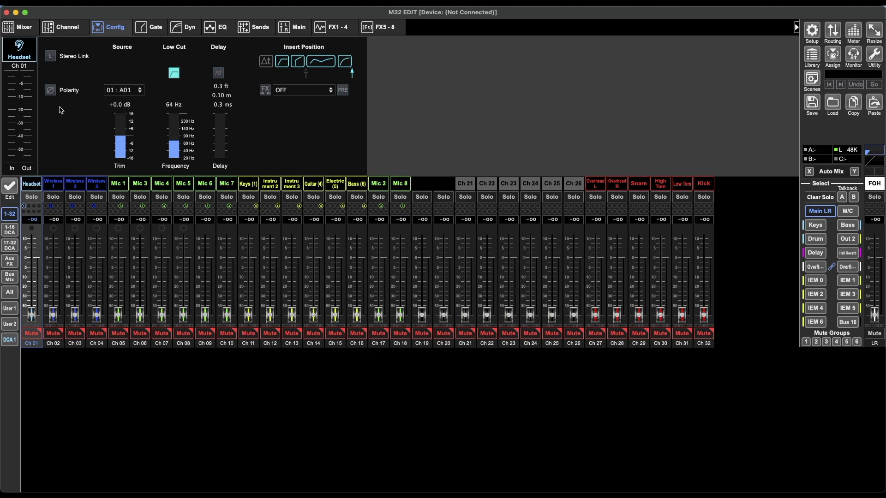
# Browse the input source choices for the Headset channel and compare them with the source assigned to Mic 4.
pyautogui.click(134, 94)
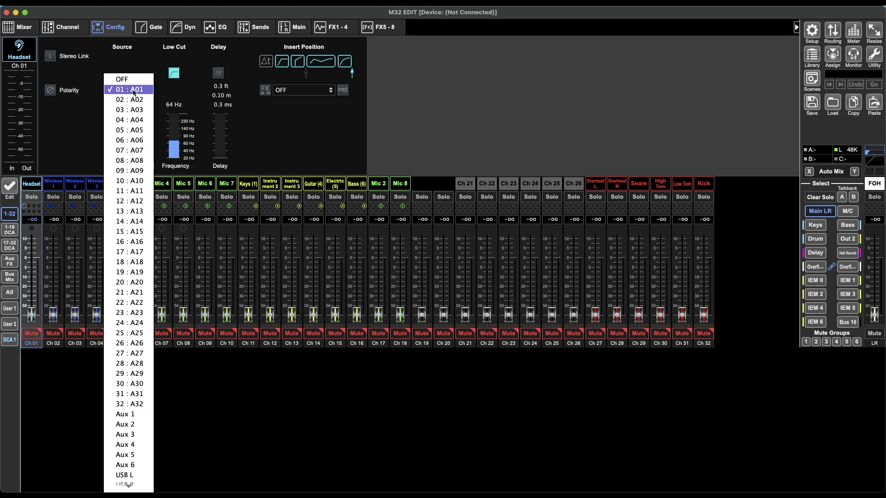
pyautogui.scroll(-2, 135, 93)
pyautogui.scroll(2, 135, 94)
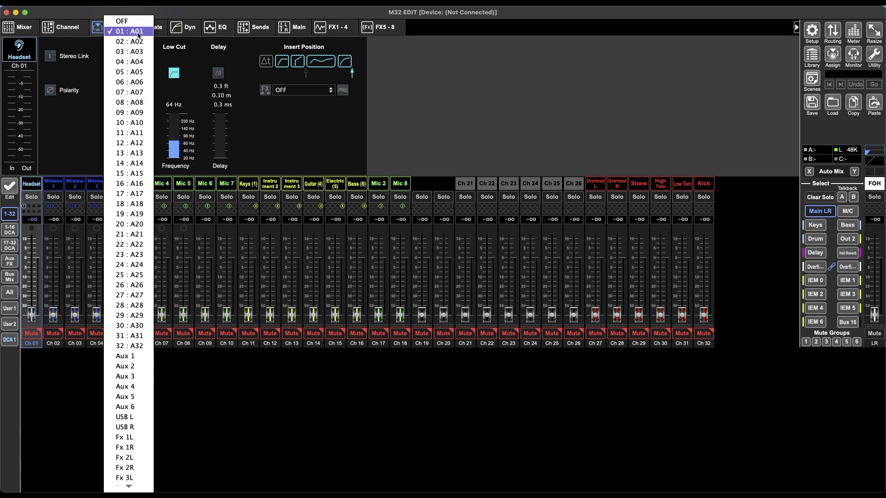
pyautogui.scroll(-5, 138, 240)
pyautogui.scroll(-3, 138, 247)
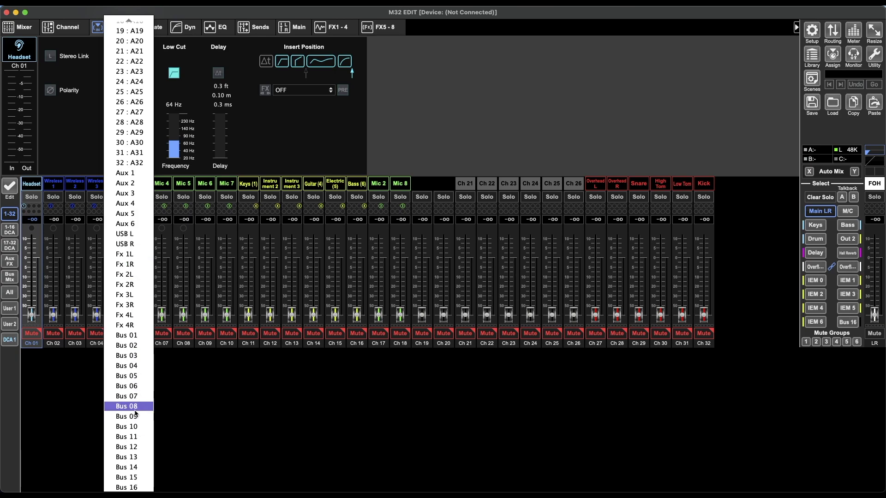
pyautogui.scroll(5, 137, 415)
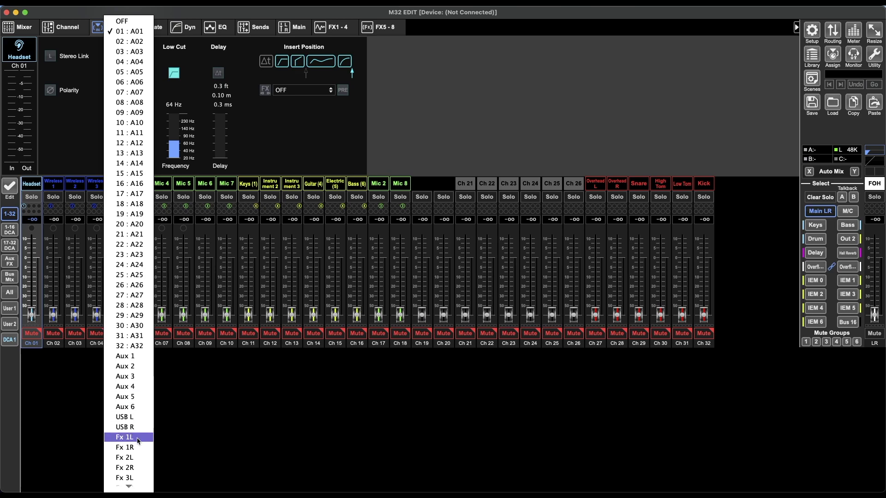
pyautogui.scroll(-8, 138, 447)
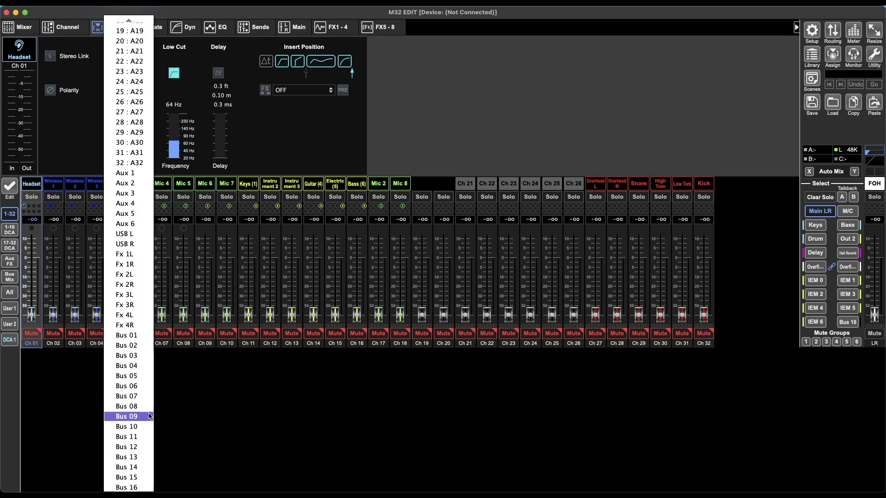
pyautogui.scroll(8, 148, 418)
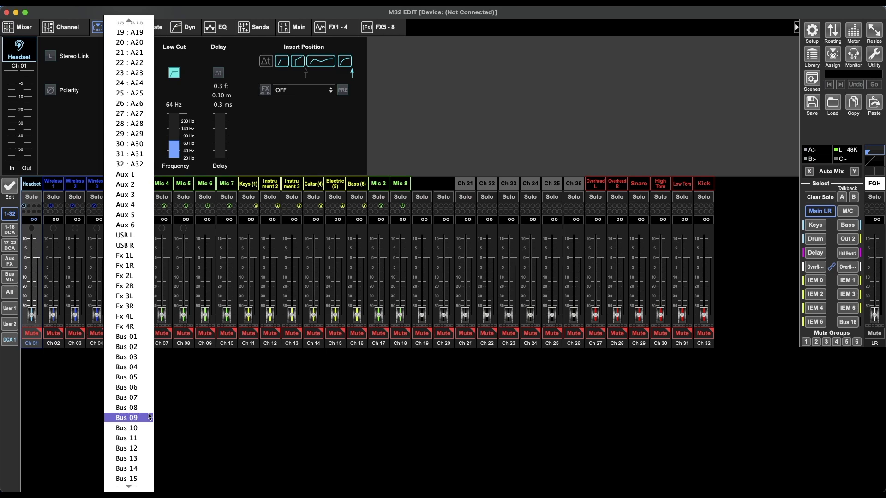
pyautogui.click(83, 145)
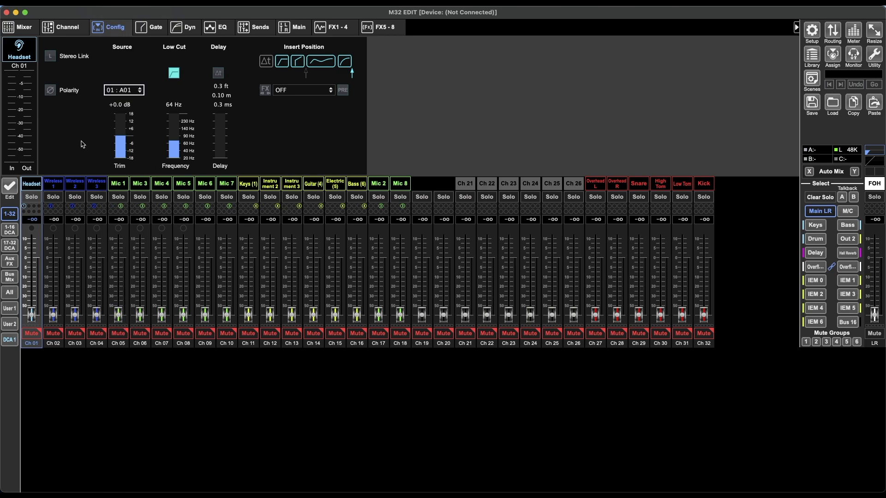
pyautogui.click(166, 185)
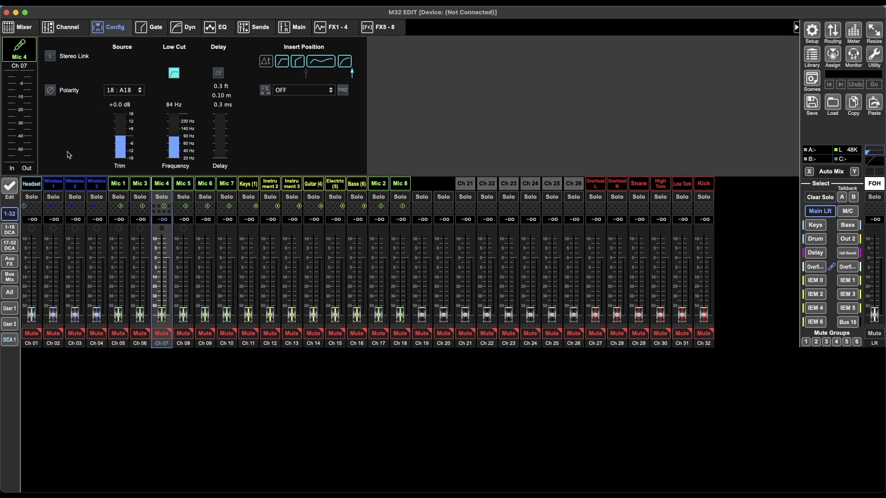
pyautogui.click(34, 186)
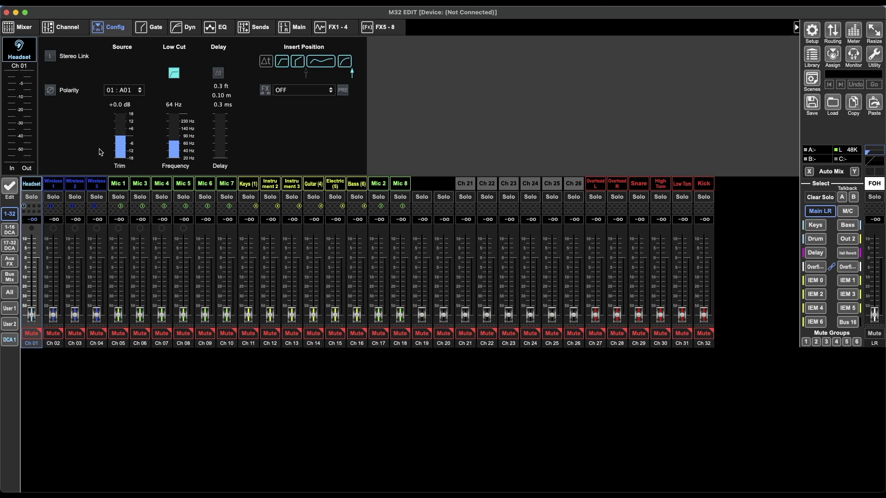
# Raise the Headset channel's trim to +13.0 dB and its fader to about -14.6 dB.
pyautogui.moveTo(121, 140)
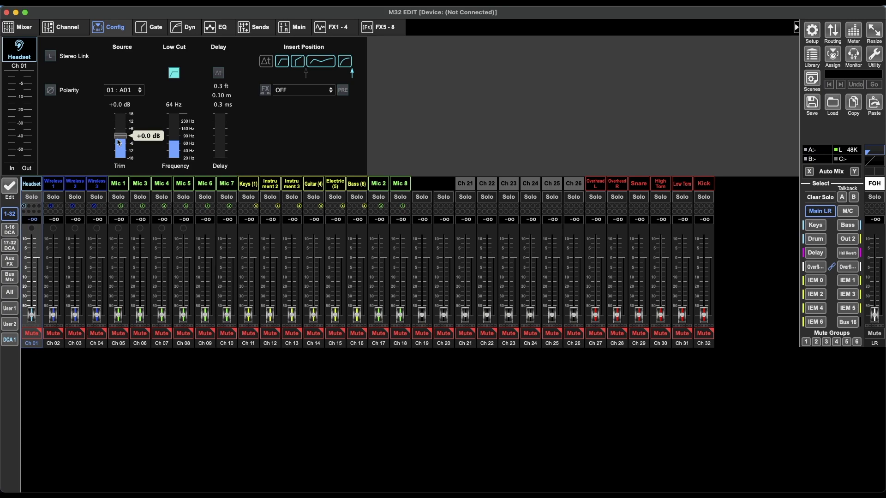
pyautogui.moveTo(122, 139); pyautogui.dragTo(123, 98)
pyautogui.moveTo(31, 315); pyautogui.dragTo(34, 280)
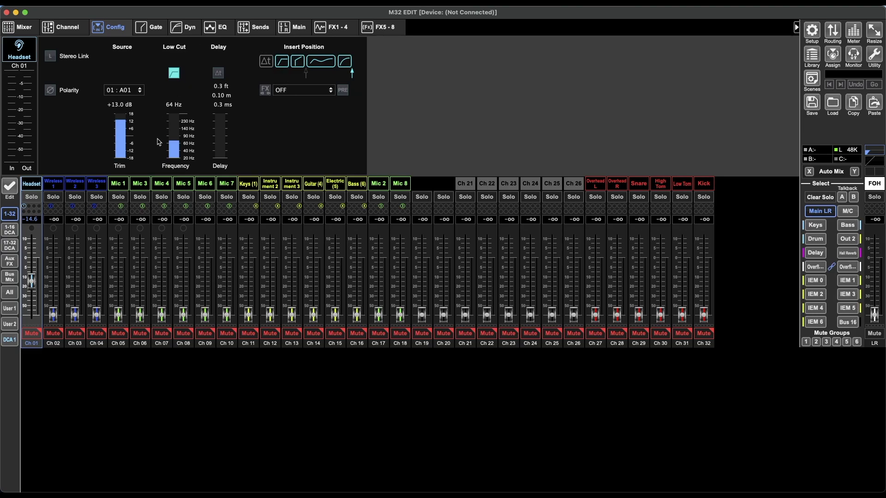
# Raise the Headset channel's fader to about +1.5 dB and set its trim to +0.0 dB.
pyautogui.moveTo(123, 129)
pyautogui.moveTo(123, 120); pyautogui.dragTo(123, 142)
pyautogui.moveTo(28, 281); pyautogui.dragTo(32, 255)
pyautogui.moveTo(128, 145)
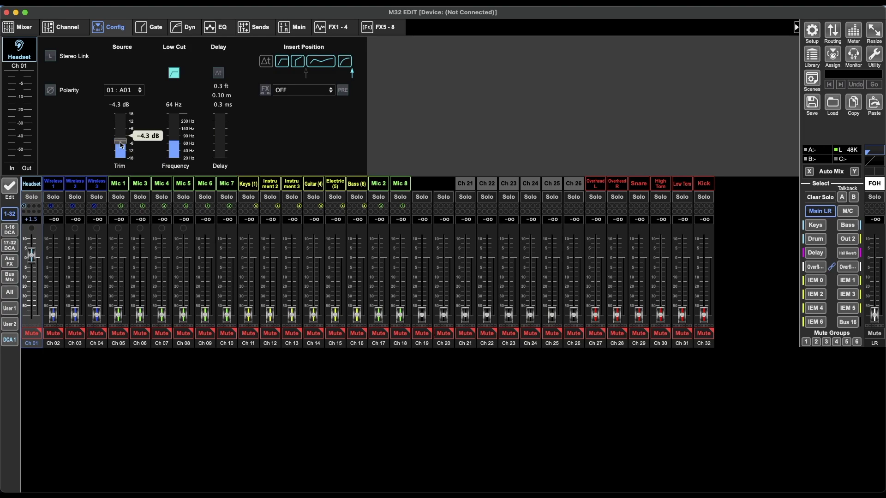
pyautogui.moveTo(121, 145); pyautogui.dragTo(124, 132)
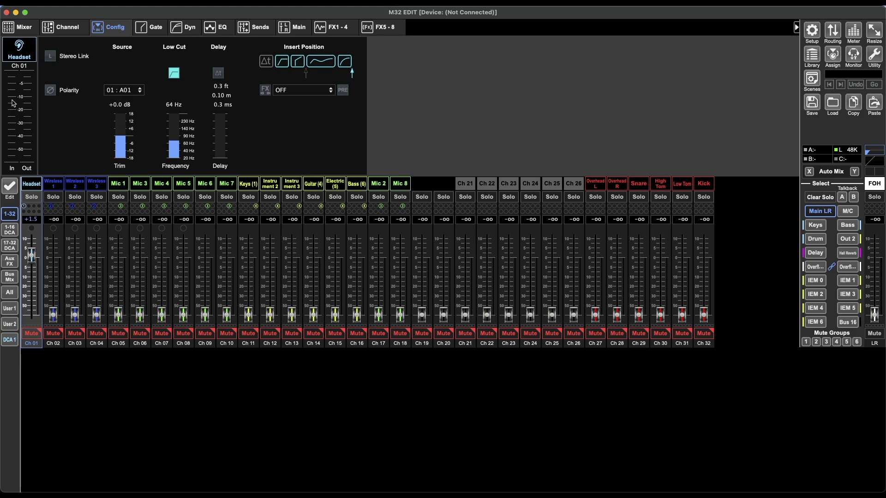
# Set the High EQ band of the Headset channel to about 9k35 Hz at +0.00 dB gain.
pyautogui.moveTo(124, 139)
pyautogui.moveTo(170, 147)
pyautogui.click(219, 30)
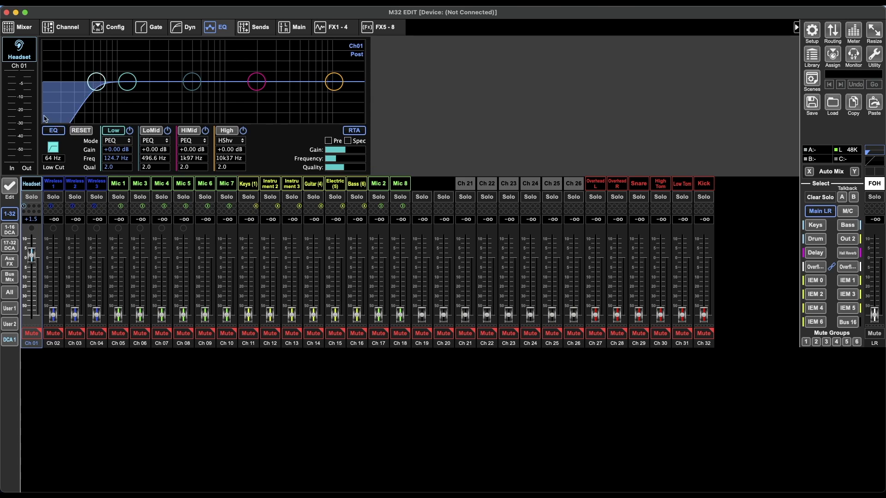
pyautogui.moveTo(334, 81)
pyautogui.mouseDown()
pyautogui.moveTo(324, 107)
pyautogui.moveTo(330, 82)
pyautogui.mouseUp()
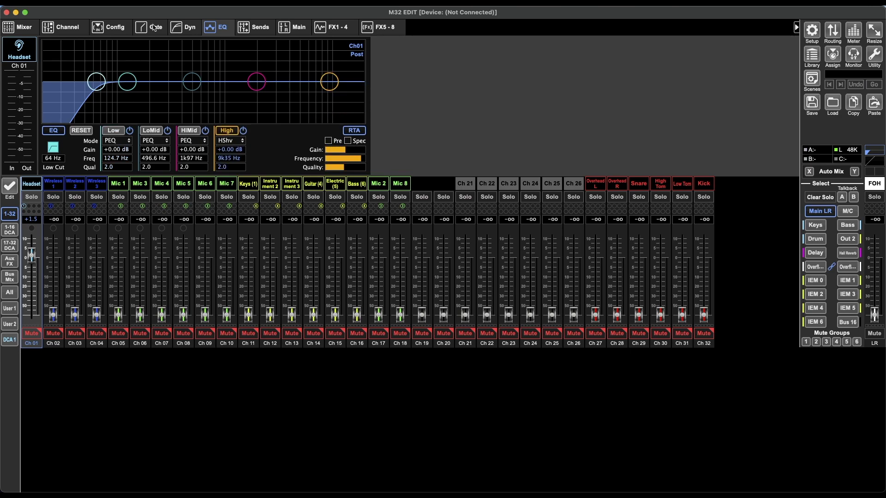
# Switch the Headset channel's insert position to pre and back, in both the configuration view and the channel overview.
pyautogui.click(110, 27)
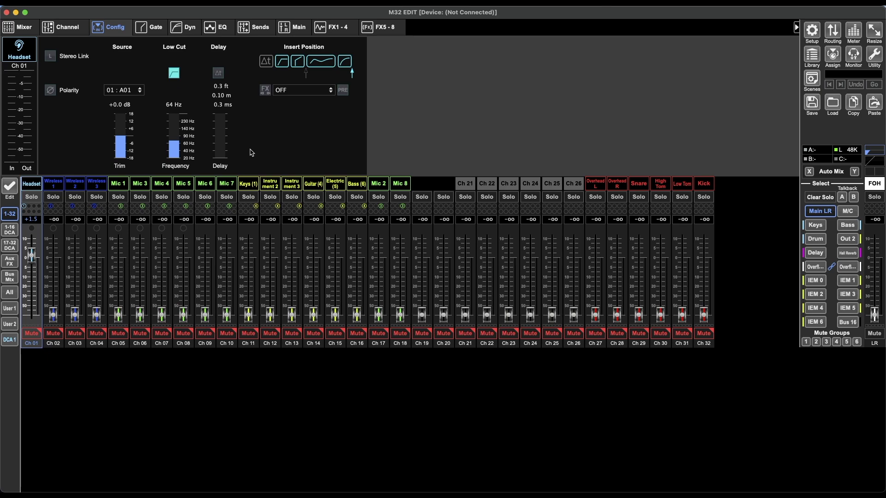
pyautogui.moveTo(225, 159)
pyautogui.click(343, 91)
pyautogui.click(343, 91)
pyautogui.click(74, 28)
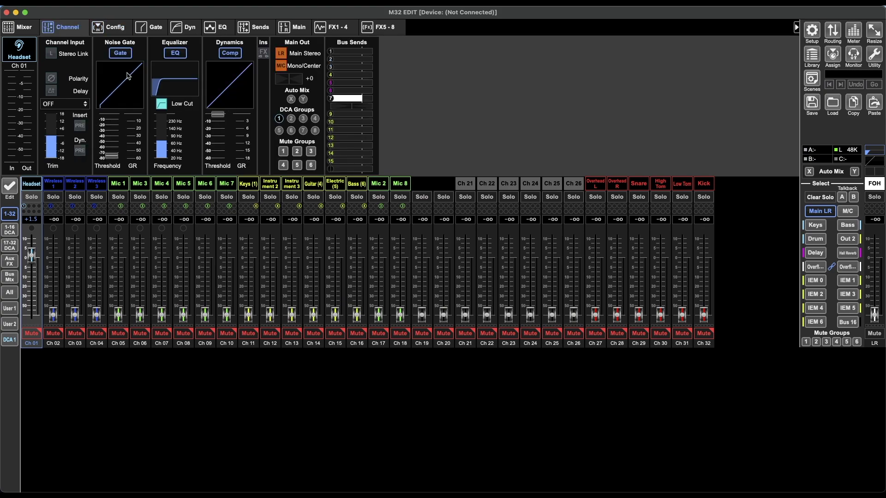
pyautogui.click(81, 126)
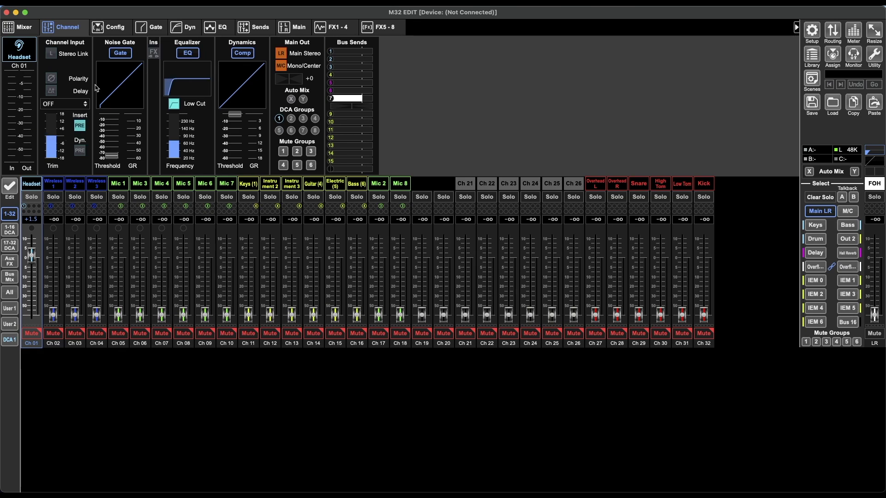
pyautogui.click(80, 126)
# Toggle the Headset insert position repeatedly in the configuration view and review the insert effect choices, keeping OFF.
pyautogui.click(123, 31)
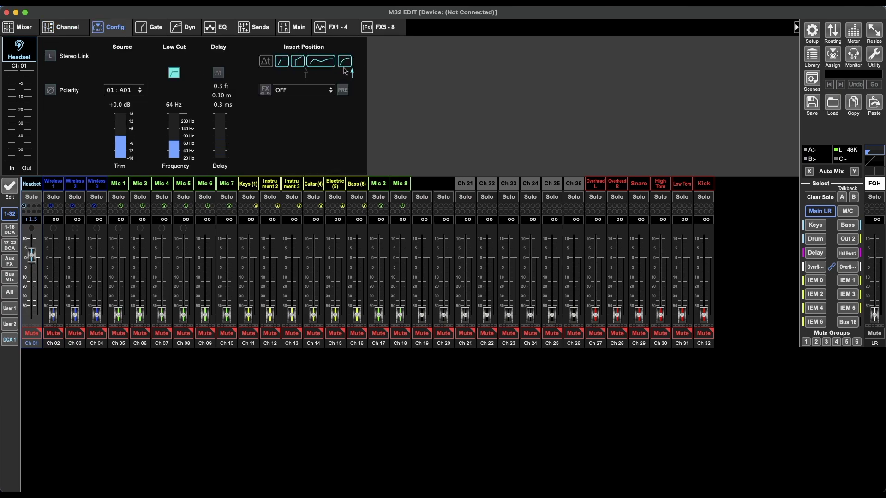
pyautogui.click(344, 91)
pyautogui.click(345, 91)
pyautogui.click(345, 91)
pyautogui.click(343, 91)
pyautogui.click(344, 91)
pyautogui.click(343, 91)
pyautogui.click(308, 91)
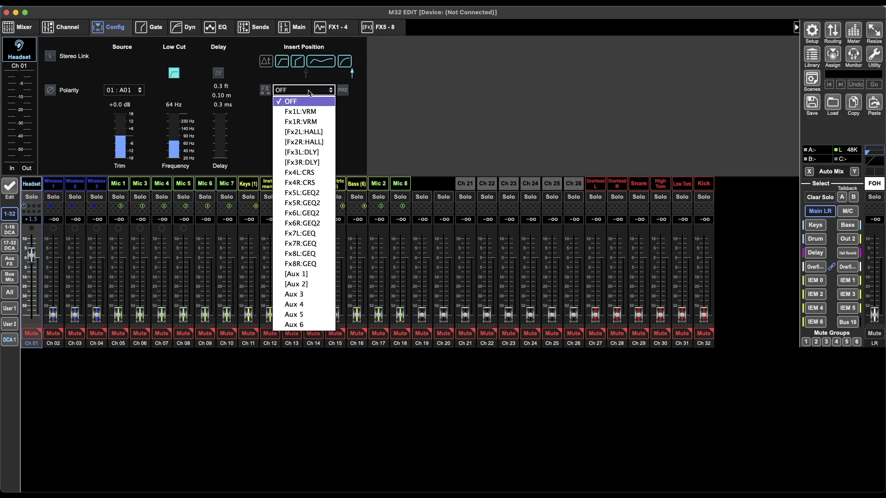
pyautogui.click(293, 101)
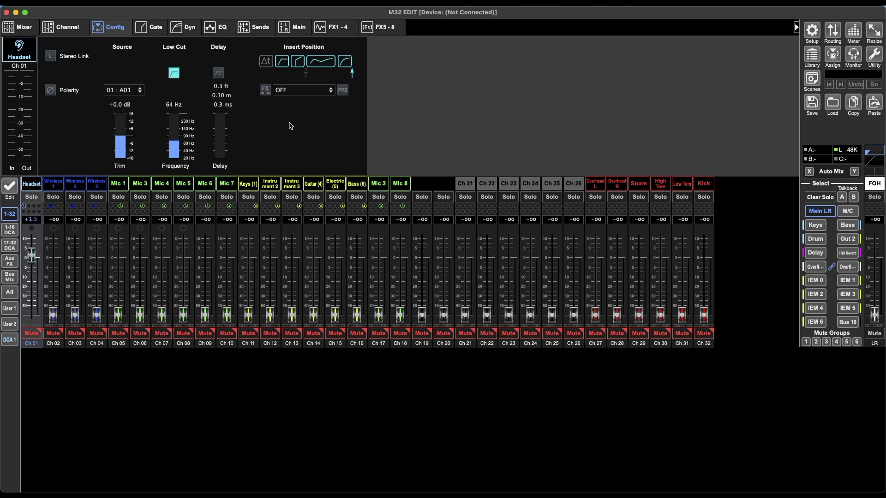